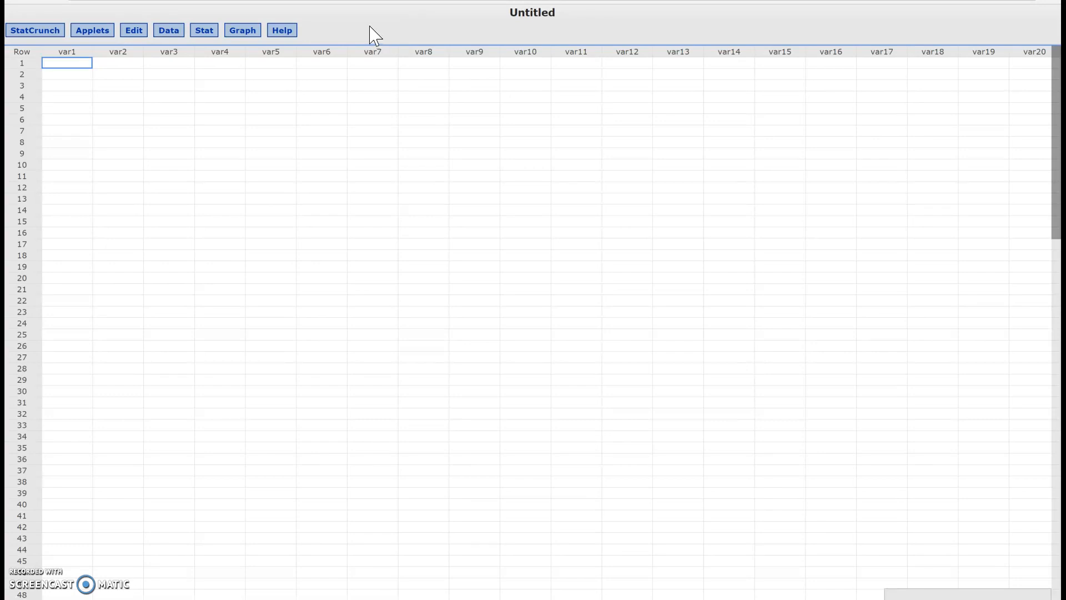
# Step: Start a one-sample proportion analysis from summary data, entering 14 successes and 20 observations
pyautogui.click(204, 33)
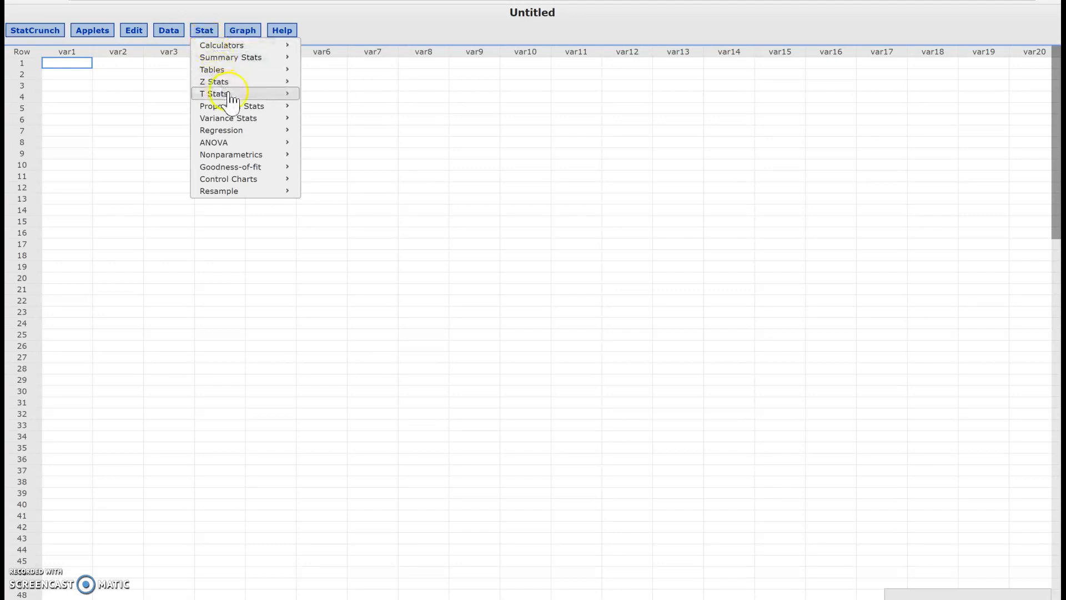
pyautogui.moveTo(251, 108)
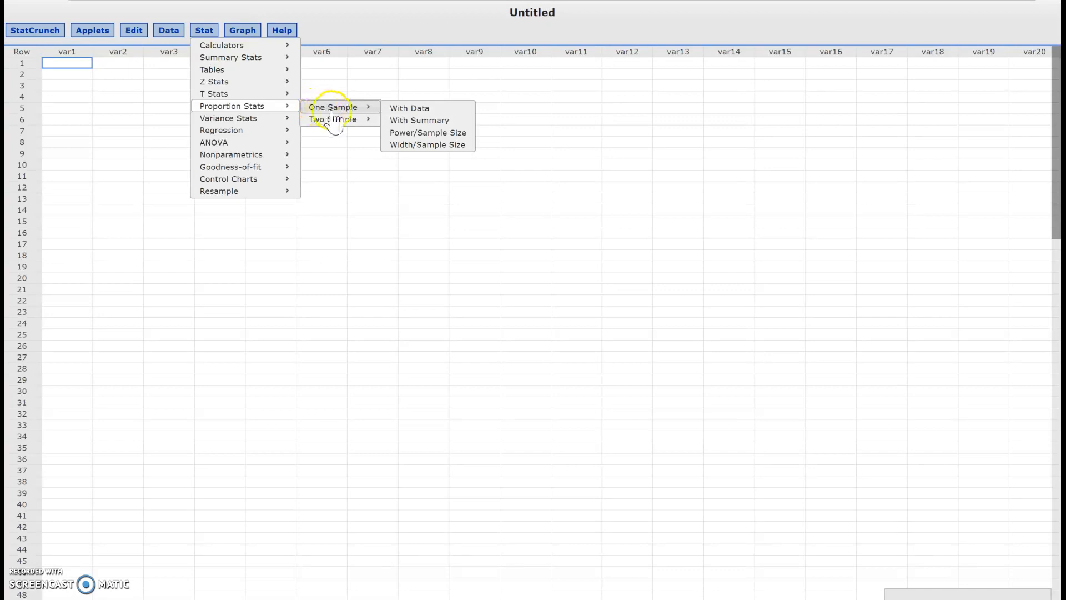
pyautogui.moveTo(343, 122)
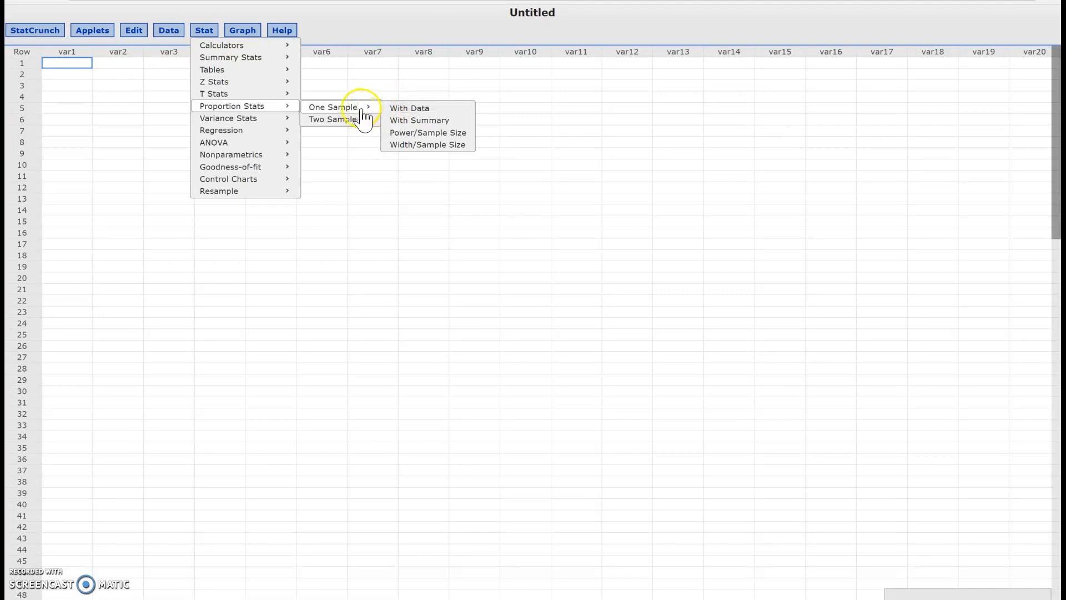
pyautogui.click(417, 121)
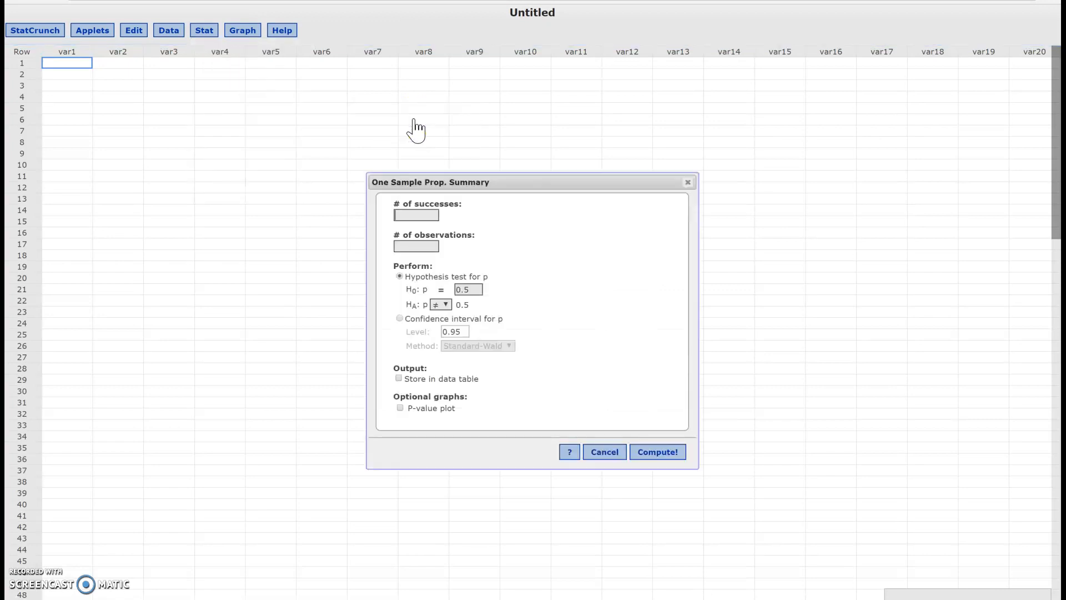
pyautogui.moveTo(424, 177); pyautogui.dragTo(466, 61)
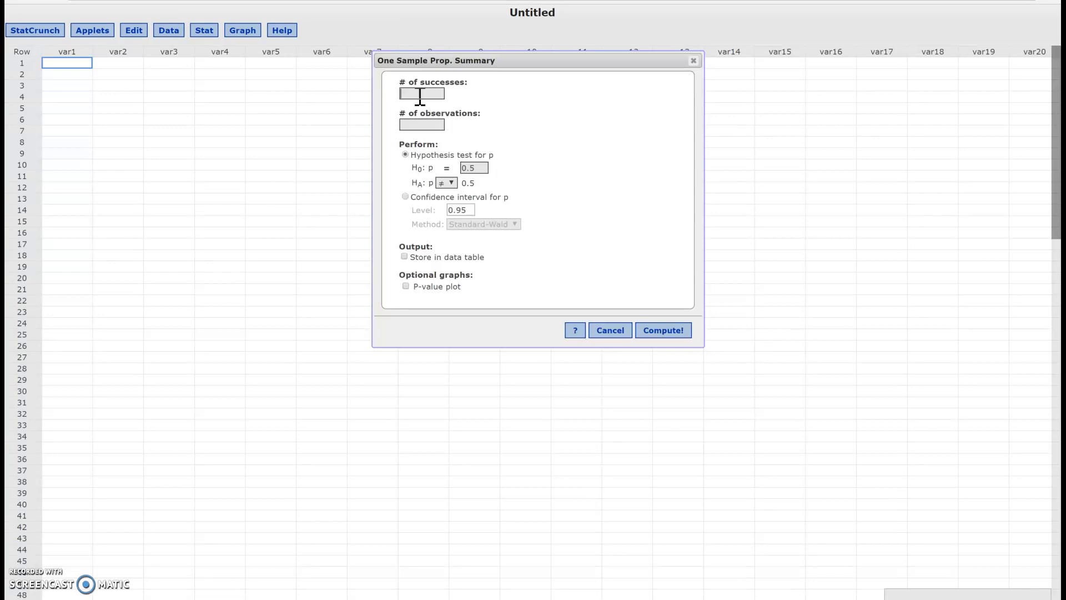
pyautogui.click(426, 123)
pyautogui.click(420, 93)
# Step: Try the > alternative, return it to ≠ 0.5, and compute the hypothesis test for p
pyautogui.click(453, 182)
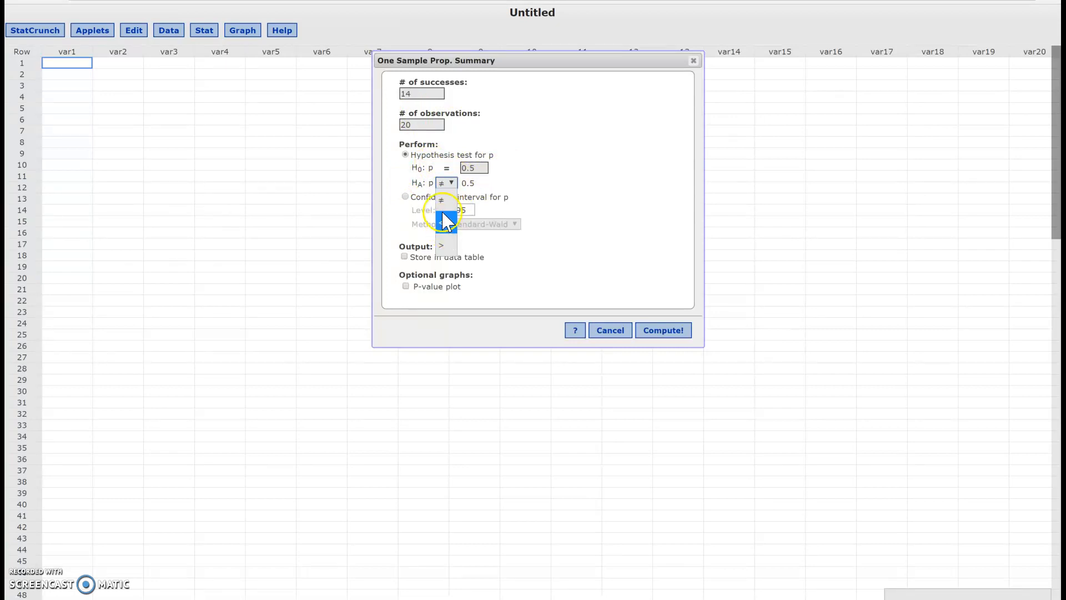
pyautogui.click(445, 246)
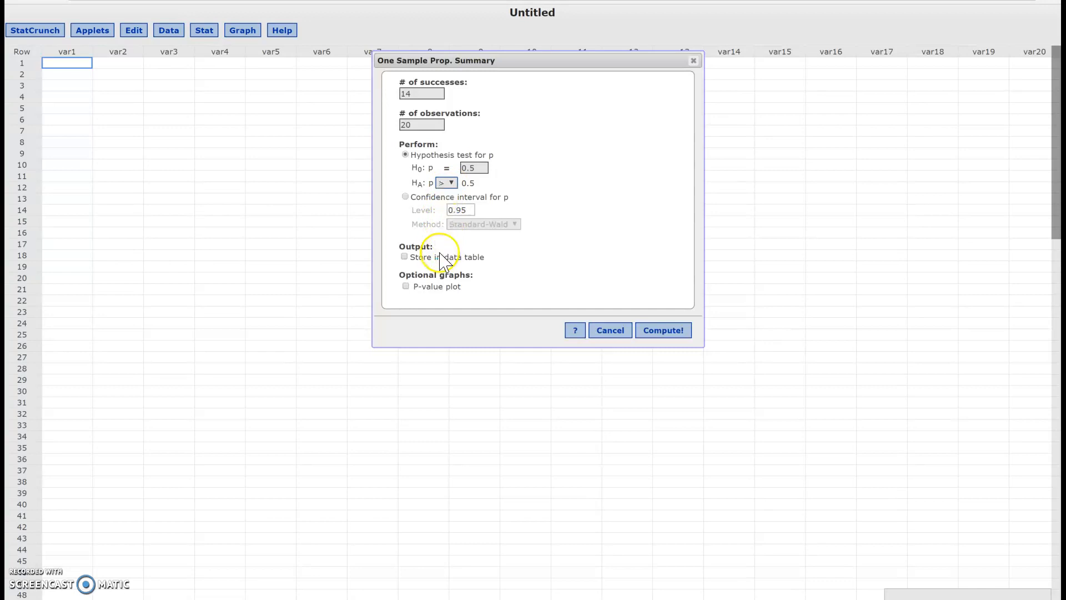
pyautogui.click(447, 183)
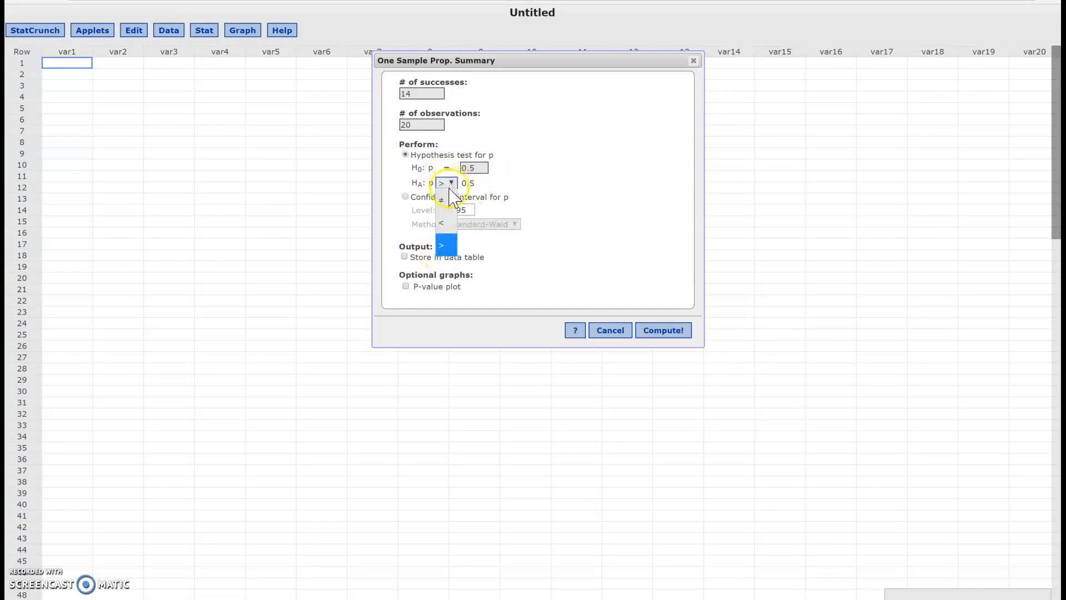
pyautogui.click(447, 202)
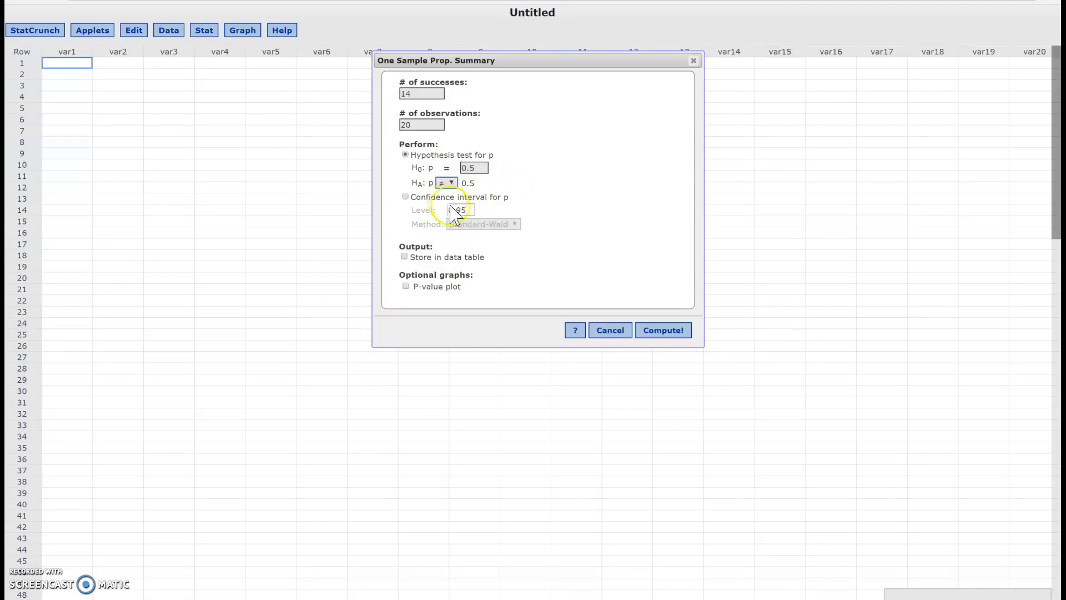
pyautogui.click(660, 332)
pyautogui.moveTo(900, 87); pyautogui.dragTo(510, 77)
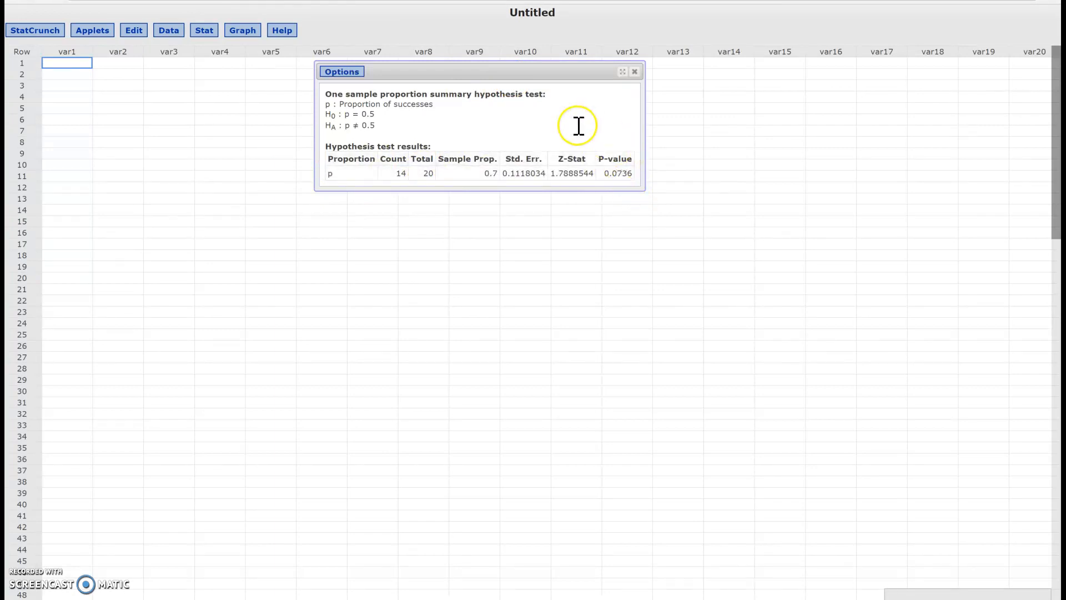
# Step: Edit the proportion test to use the alternative p > 0.5, recompute it, and close the results
pyautogui.click(348, 78)
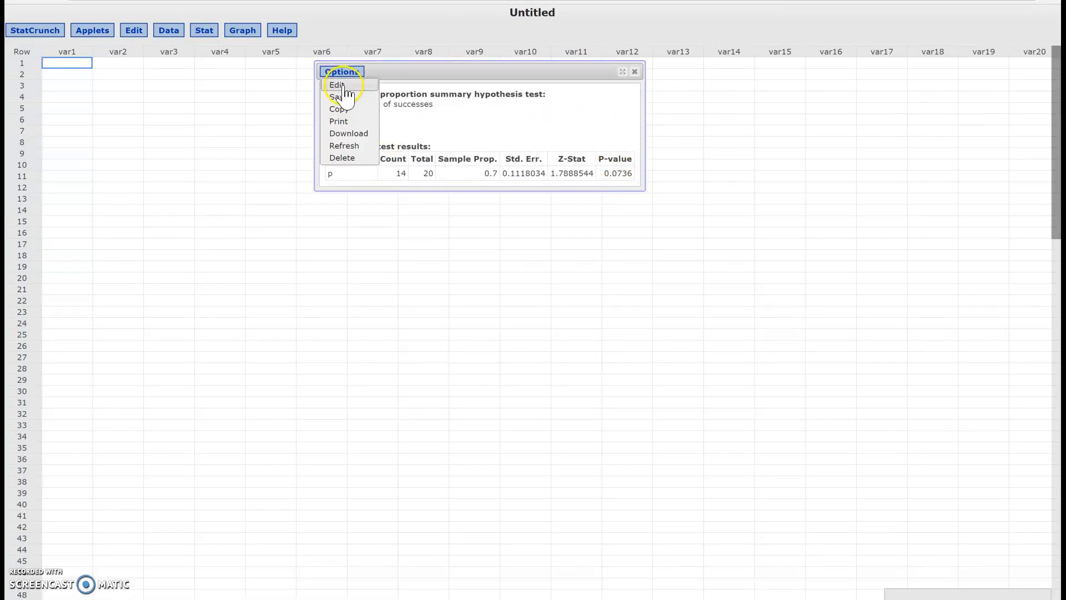
pyautogui.click(344, 84)
pyautogui.click(447, 183)
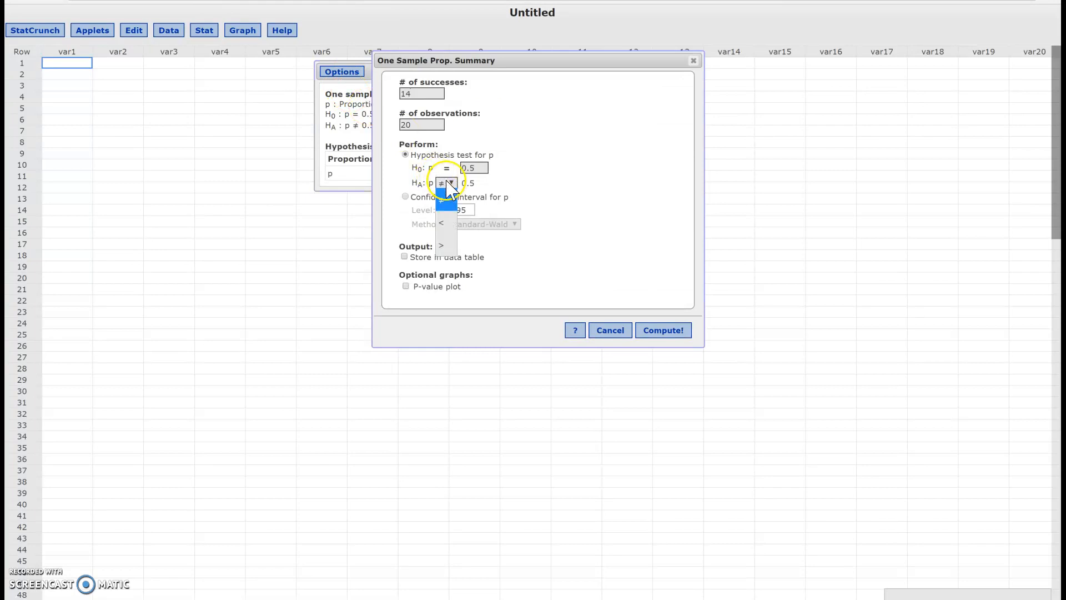
pyautogui.click(446, 245)
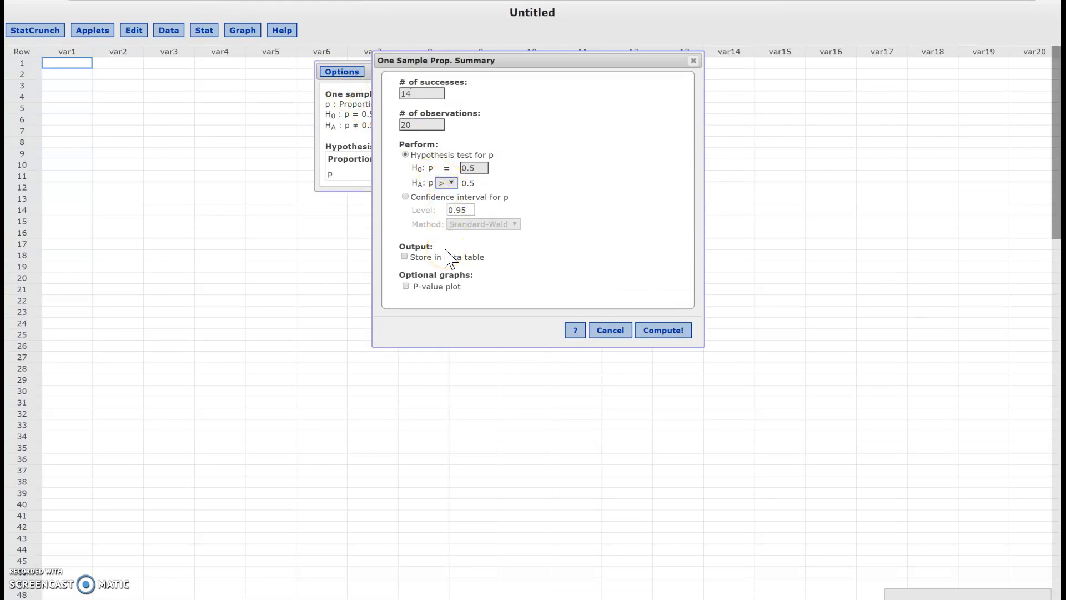
pyautogui.click(653, 332)
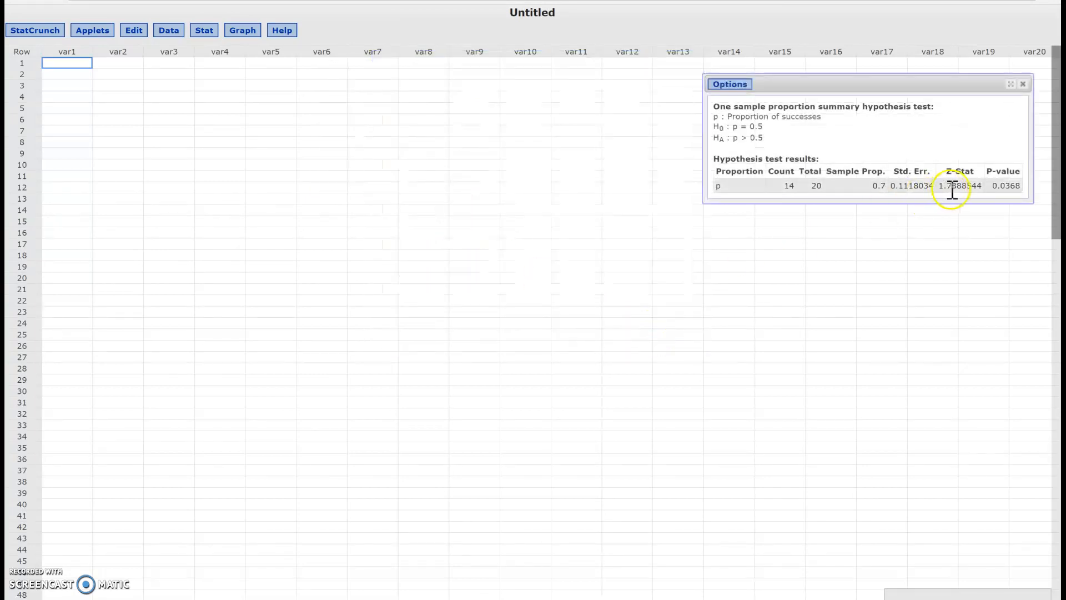
pyautogui.moveTo(949, 85); pyautogui.dragTo(674, 104)
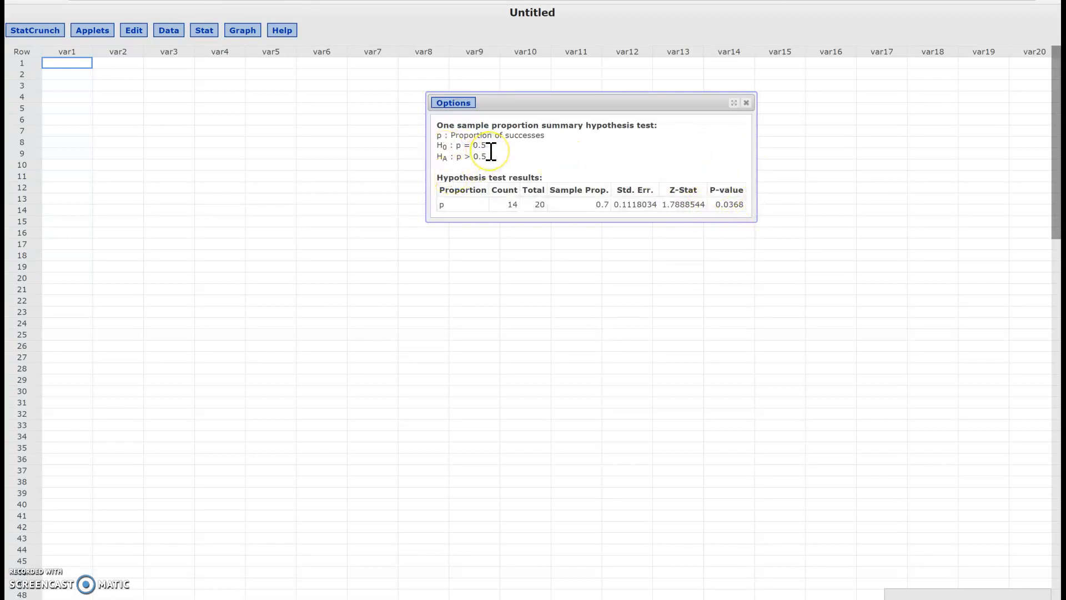
pyautogui.click(746, 103)
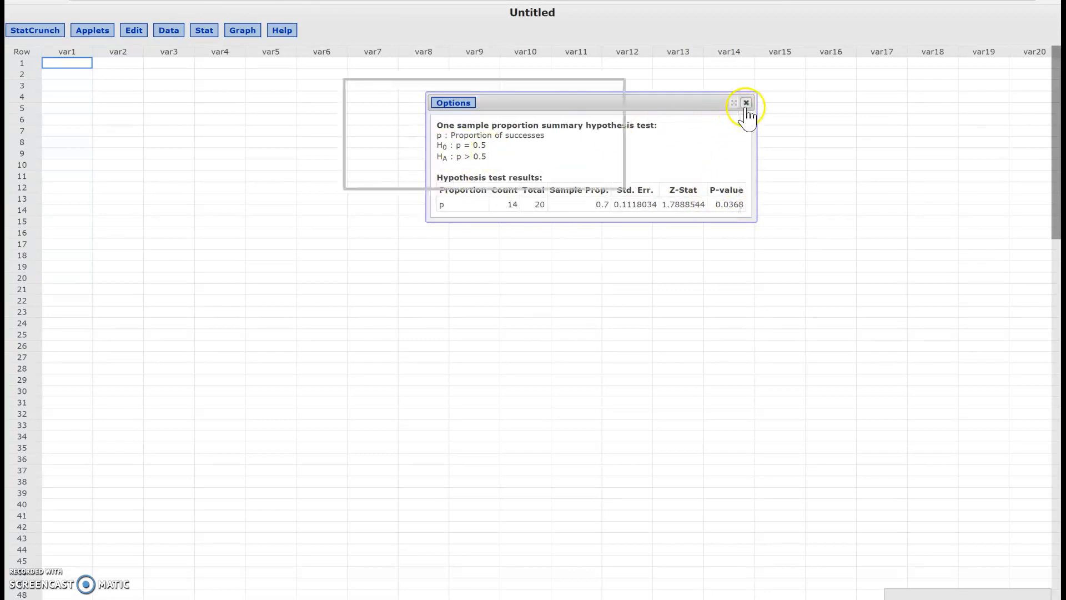
# Step: Start another one-sample proportion analysis from summary data and set it to perform a confidence interval for p
pyautogui.click(206, 31)
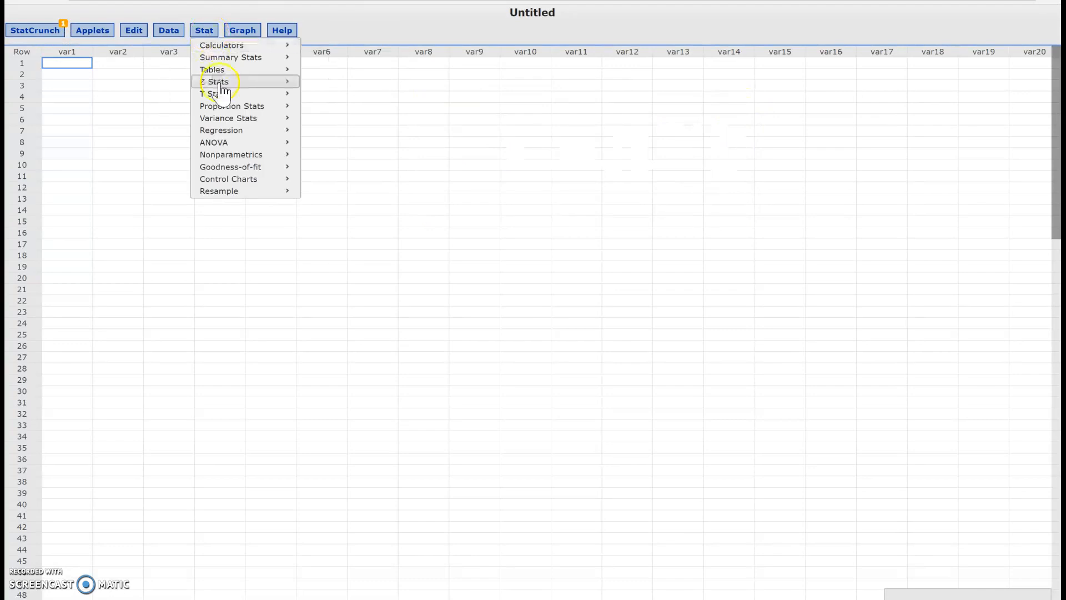
pyautogui.moveTo(240, 109)
pyautogui.moveTo(340, 112)
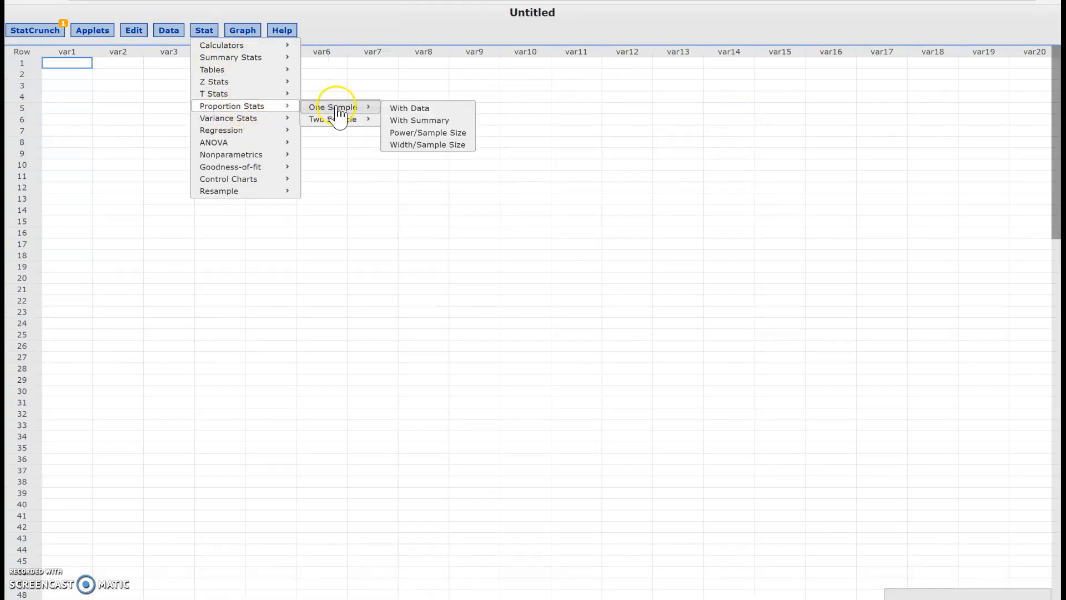
pyautogui.click(408, 120)
pyautogui.moveTo(493, 187); pyautogui.dragTo(508, 31)
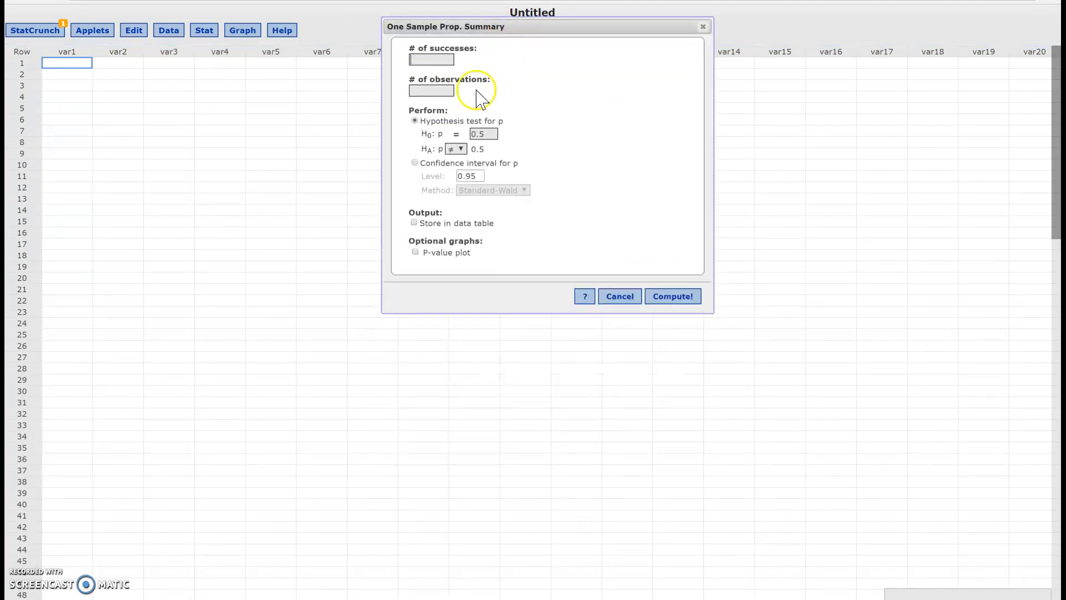
pyautogui.click(415, 164)
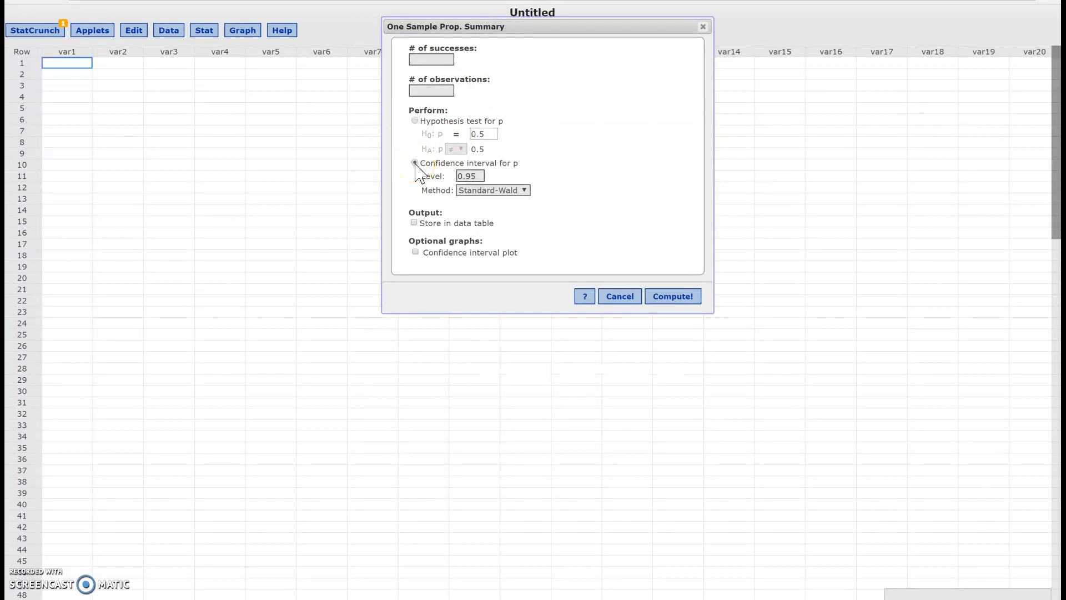
# Step: Compute the 97% confidence interval for 14 successes in 20 observations with the Standard-Wald method, and close the results
pyautogui.click(480, 176)
pyautogui.click(477, 177)
pyautogui.click(673, 298)
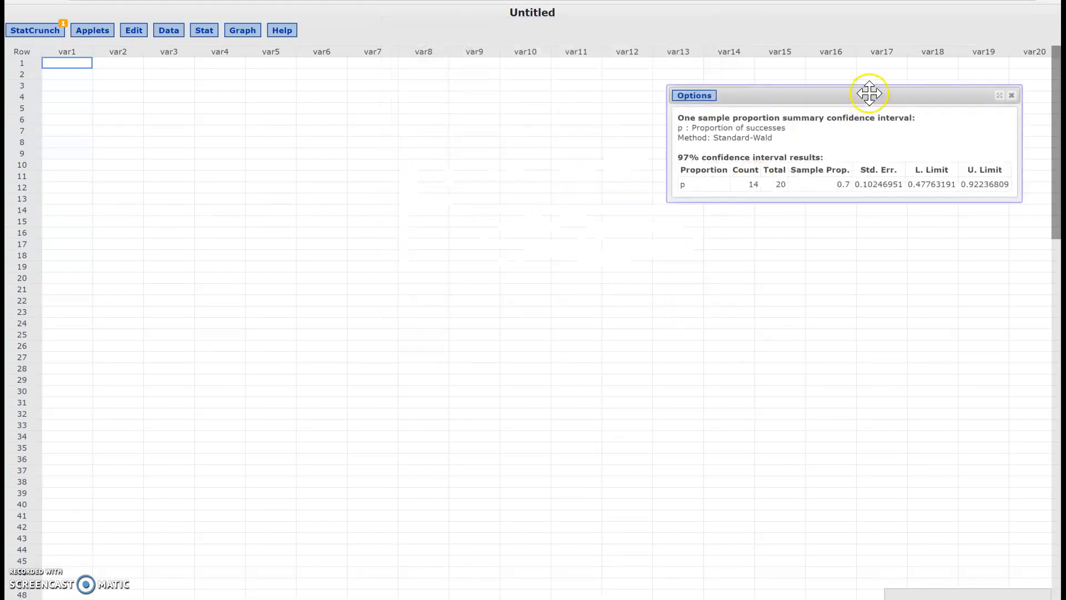
pyautogui.moveTo(873, 95); pyautogui.dragTo(563, 93)
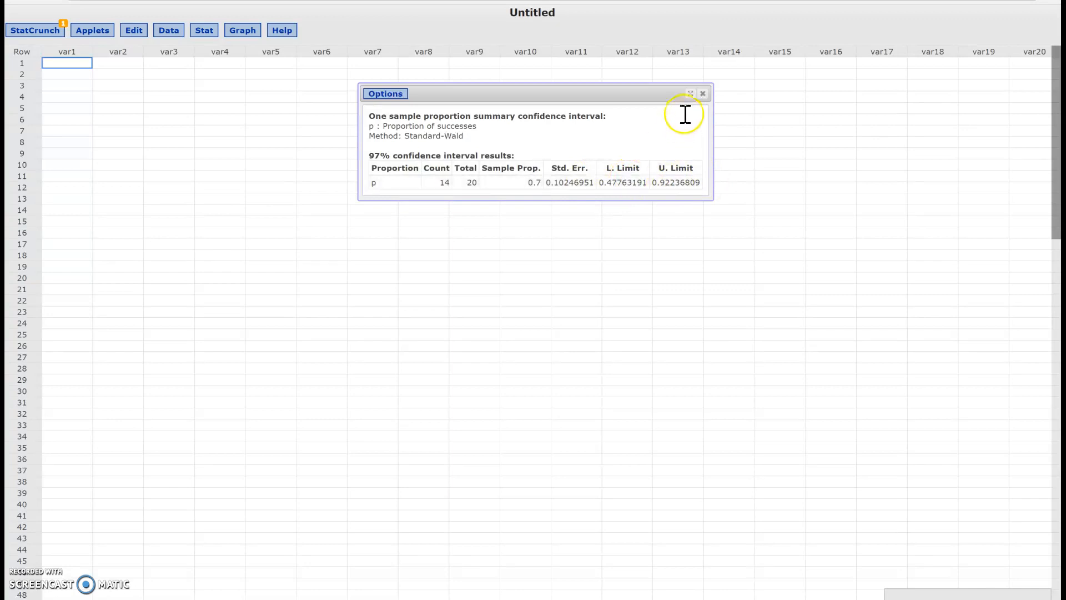
pyautogui.click(702, 93)
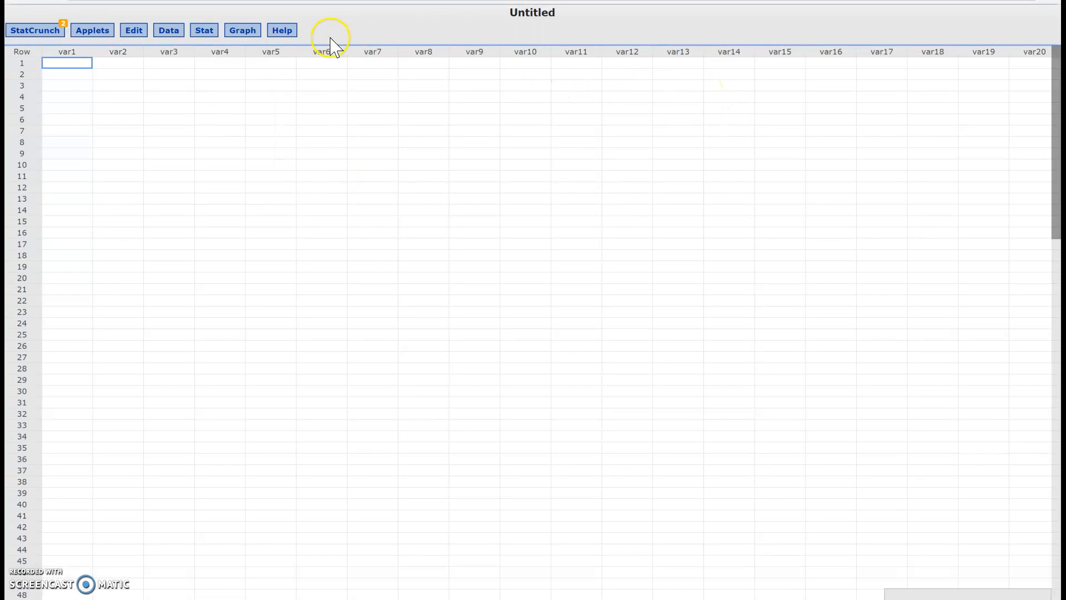
pyautogui.click(247, 33)
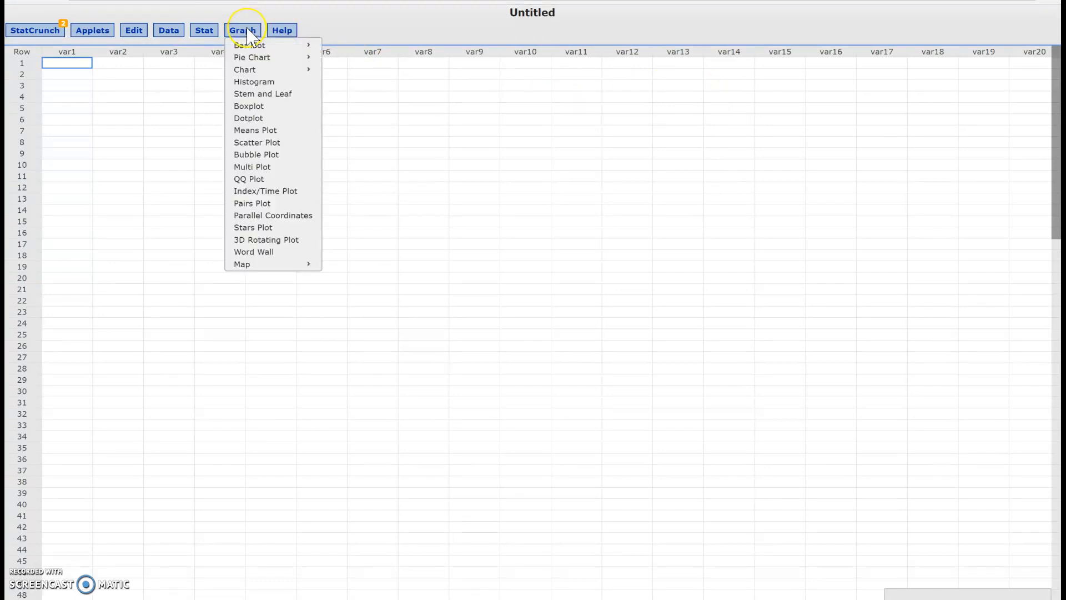
pyautogui.click(201, 33)
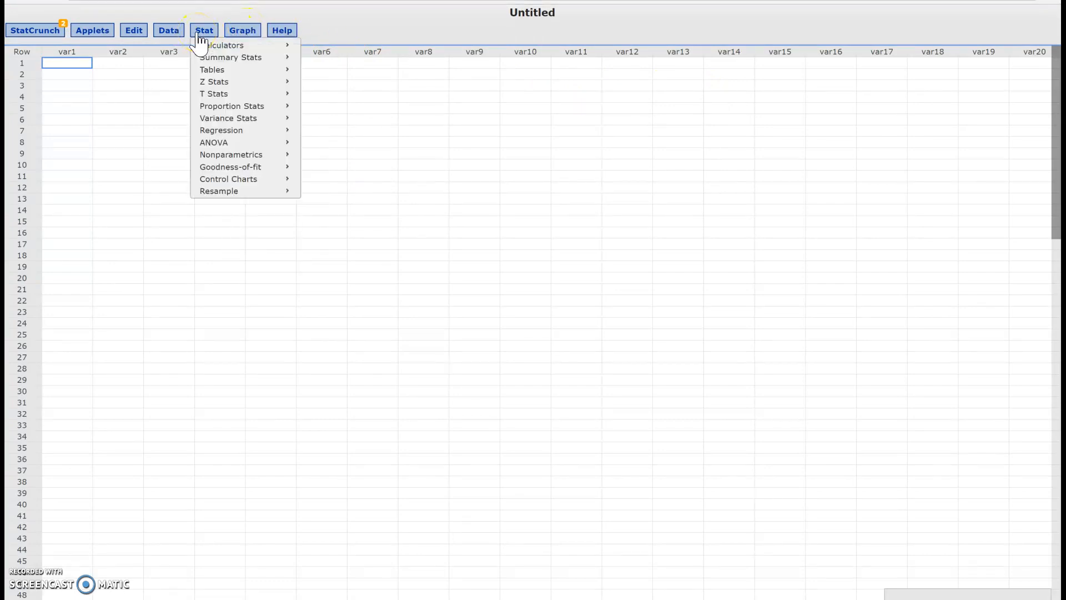
pyautogui.click(249, 95)
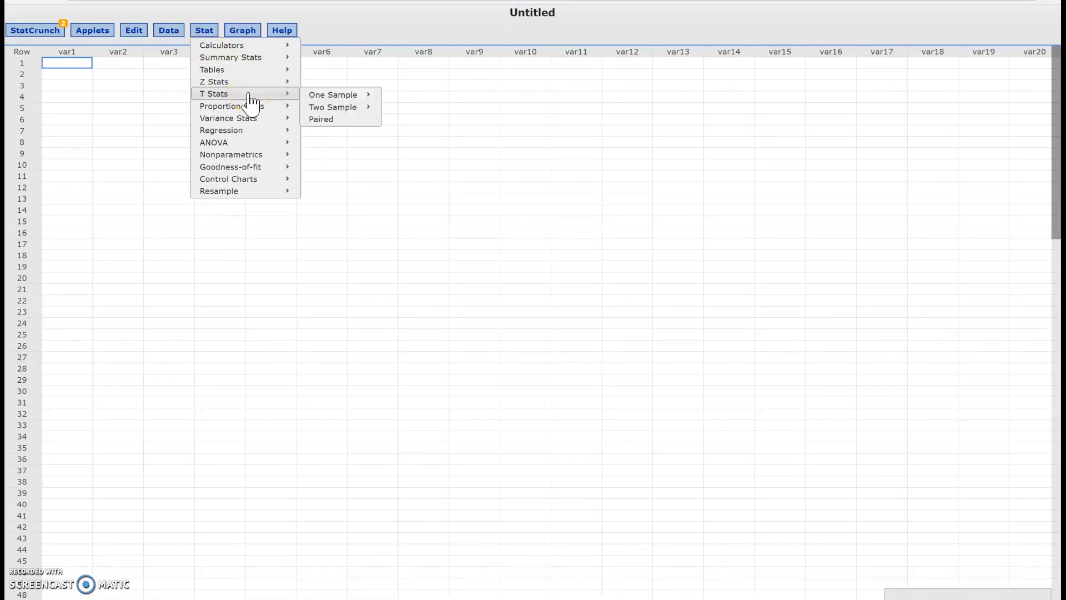
pyautogui.click(340, 97)
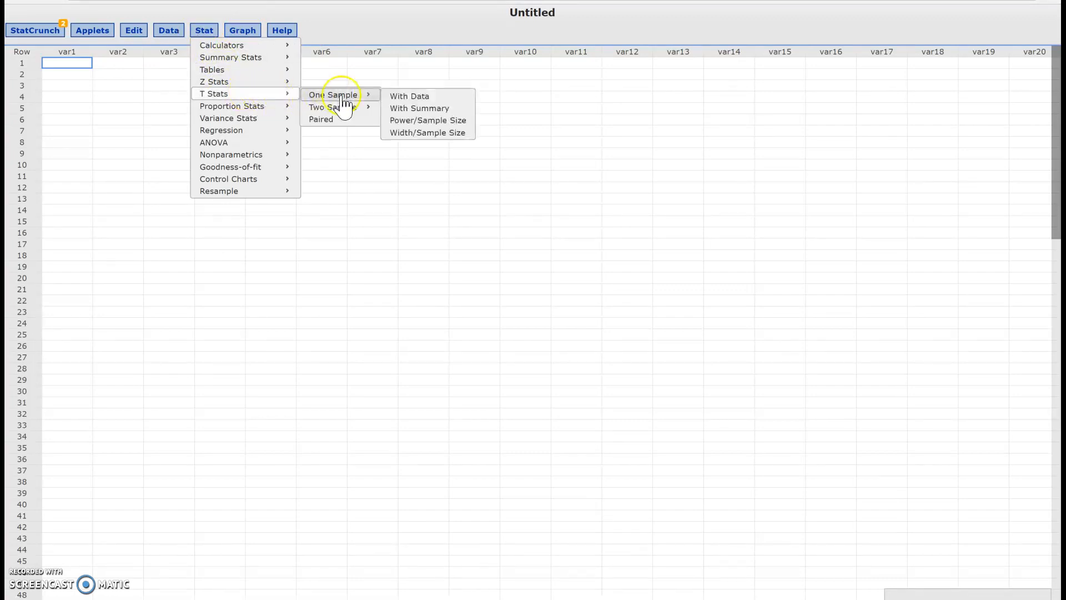
pyautogui.click(420, 108)
pyautogui.moveTo(518, 192); pyautogui.dragTo(495, 69)
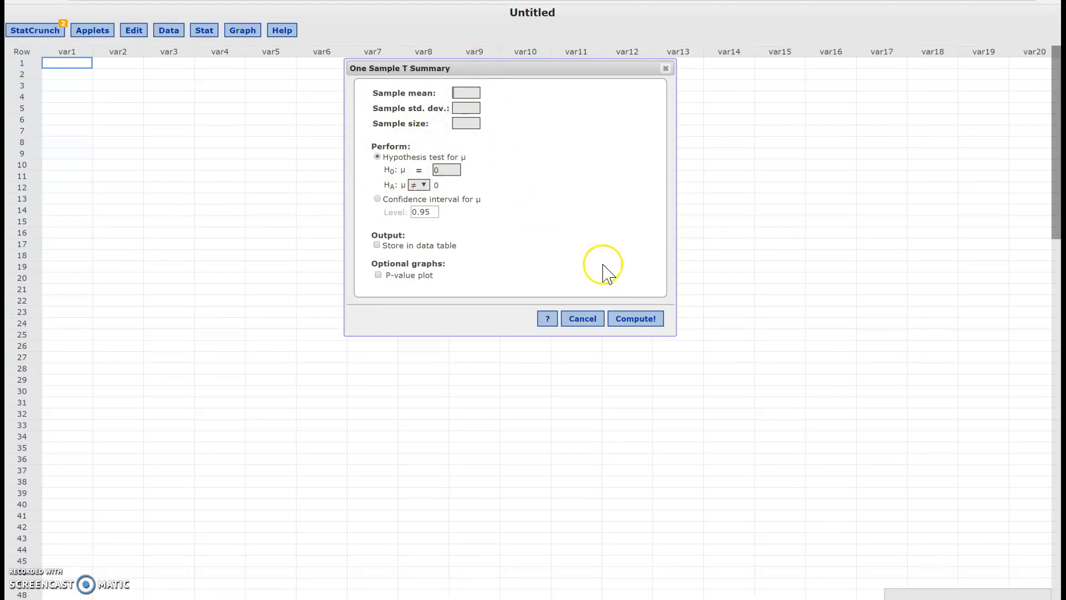
pyautogui.click(638, 324)
pyautogui.click(542, 345)
pyautogui.click(586, 322)
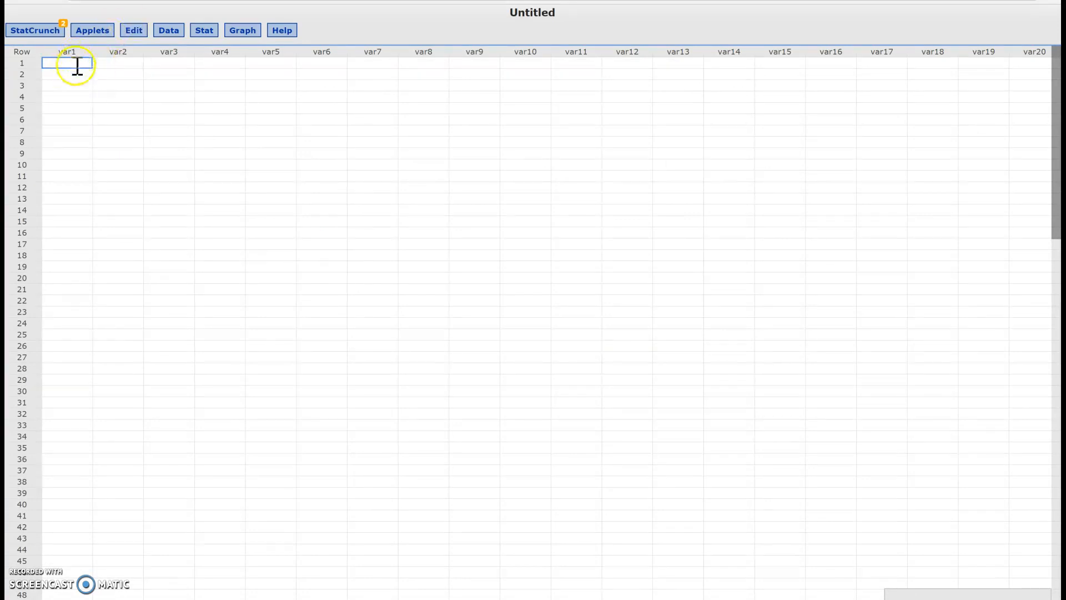
# Step: Enter the values 14, 11, 12, 15, 18, 19, 17 and 16 in rows 1 to 8 of var1
pyautogui.write('4')
pyautogui.press('Return')
pyautogui.press('Return')
pyautogui.write('12')
pyautogui.press('Return')
pyautogui.write('15')
pyautogui.press('Return')
pyautogui.press('Return')
pyautogui.write('19')
pyautogui.press('Return')
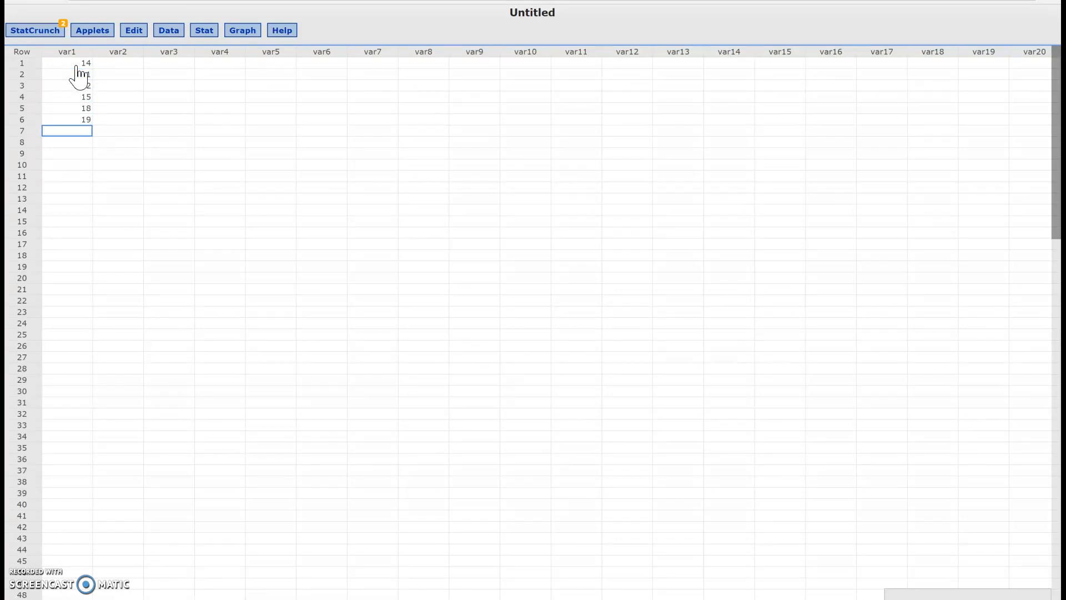
pyautogui.press('Return')
pyautogui.press('Return')
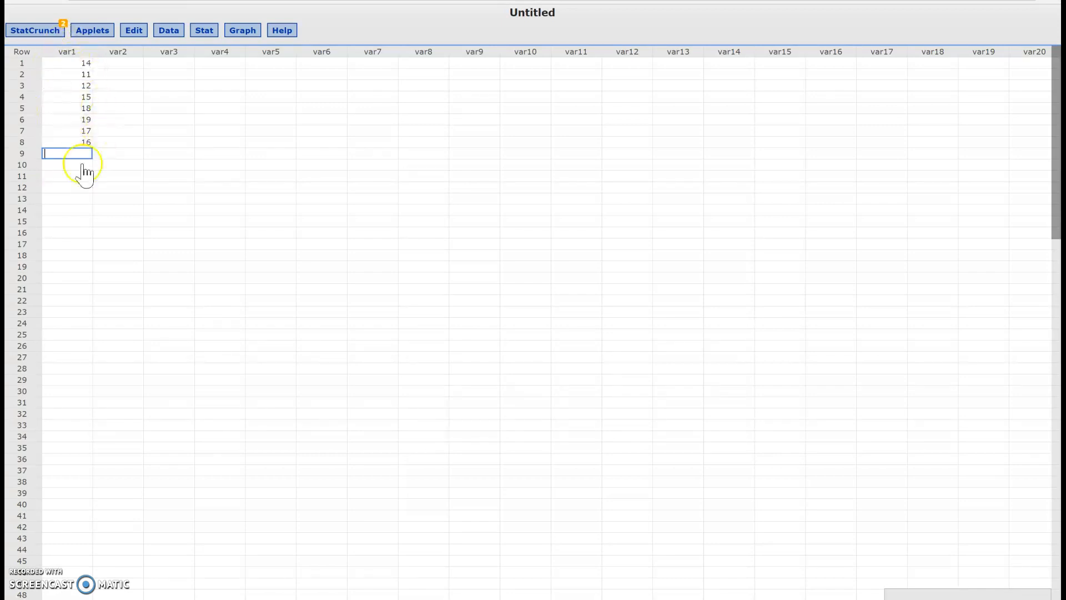
# Step: Set up a one-sample T hypothesis test on the var1 data with null mean 15 and a two-sided (≠) alternative
pyautogui.click(209, 33)
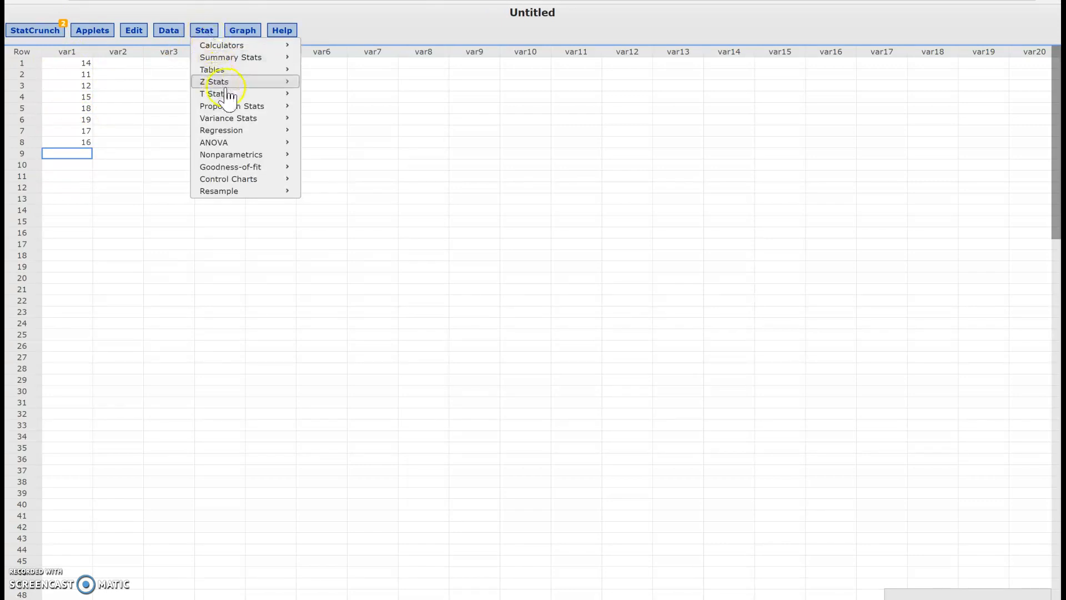
pyautogui.moveTo(238, 94)
pyautogui.moveTo(335, 99)
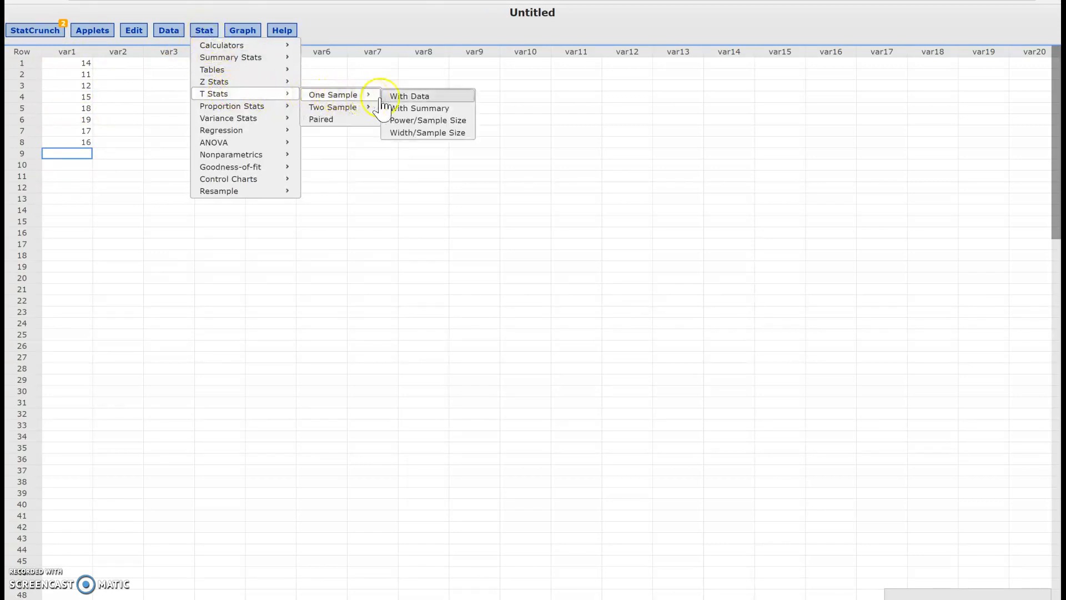
pyautogui.click(418, 100)
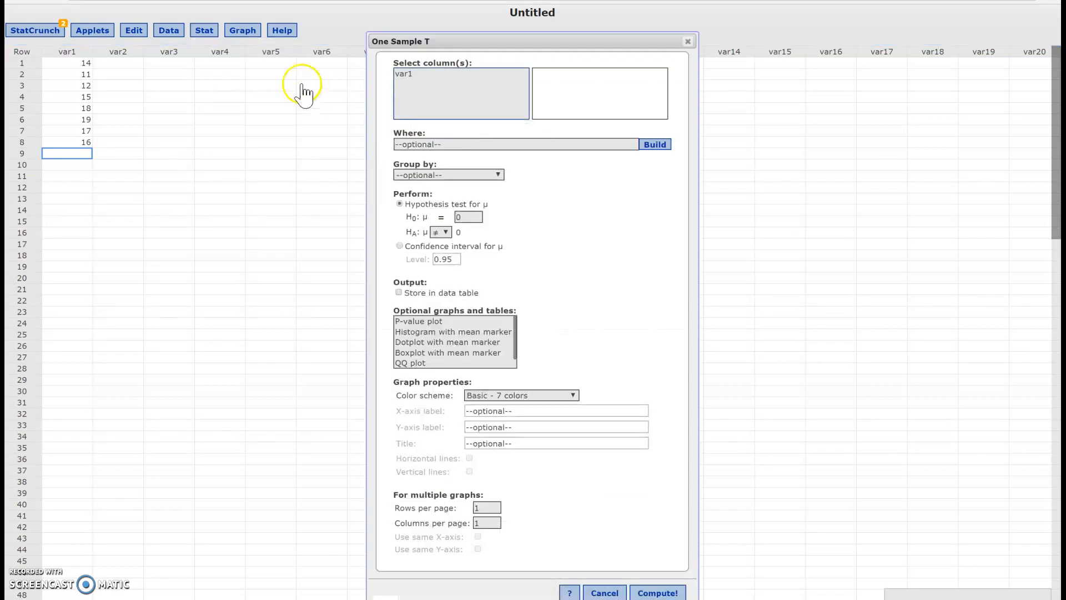
pyautogui.click(418, 79)
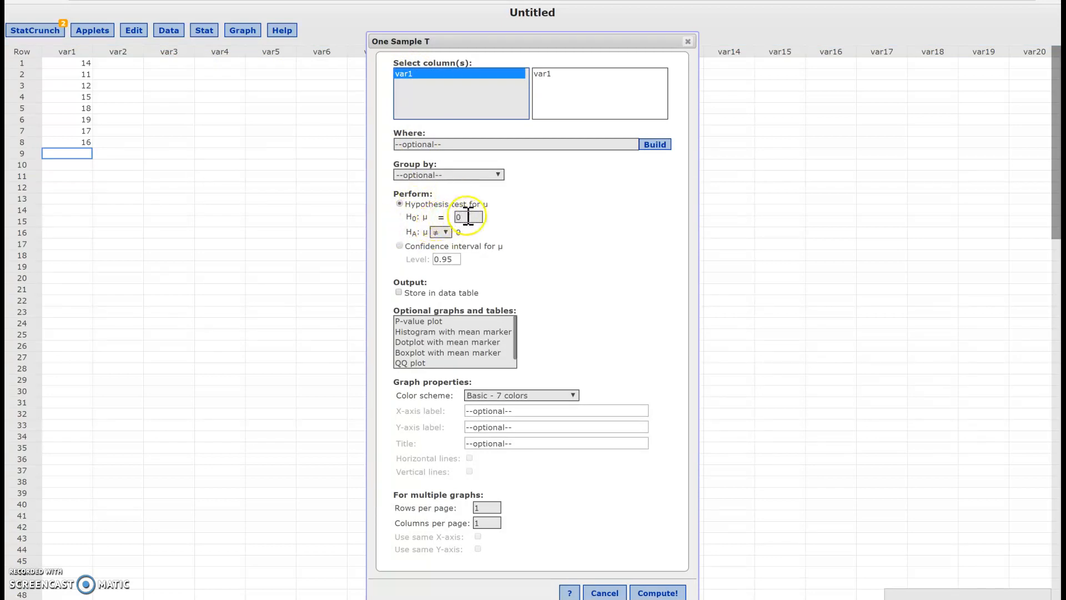
pyautogui.click(468, 216)
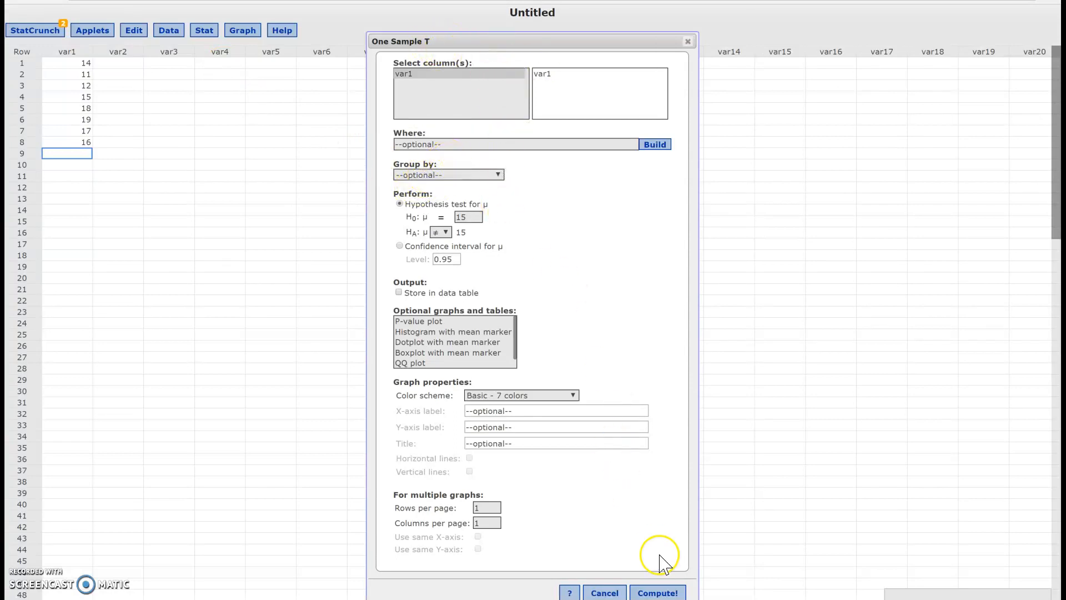
# Step: Compute the one-sample T test, move its results window closer to the data, and close it
pyautogui.click(658, 593)
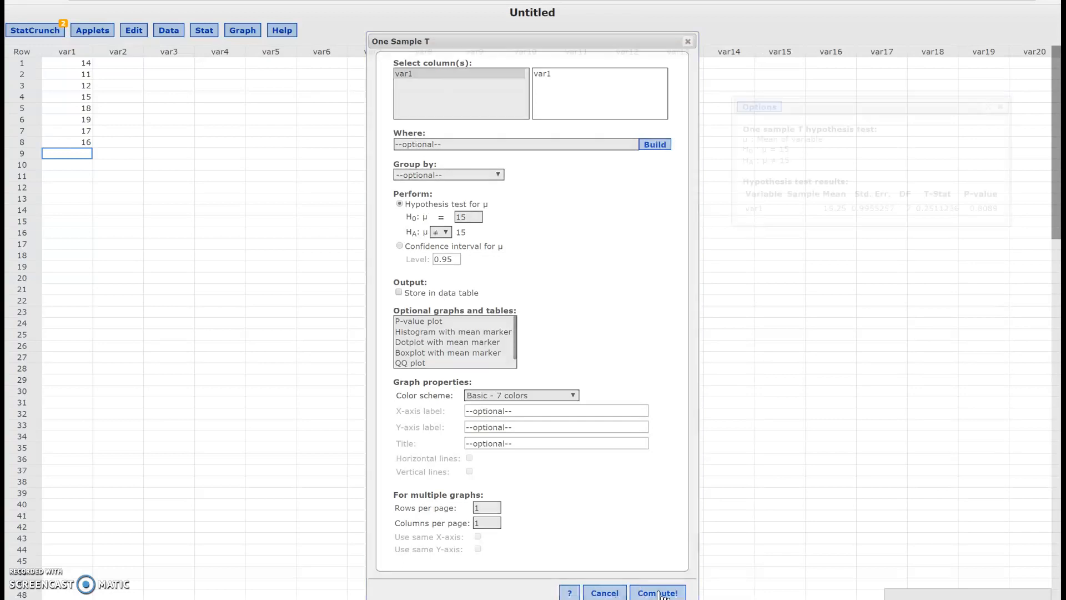
pyautogui.moveTo(897, 109); pyautogui.dragTo(491, 138)
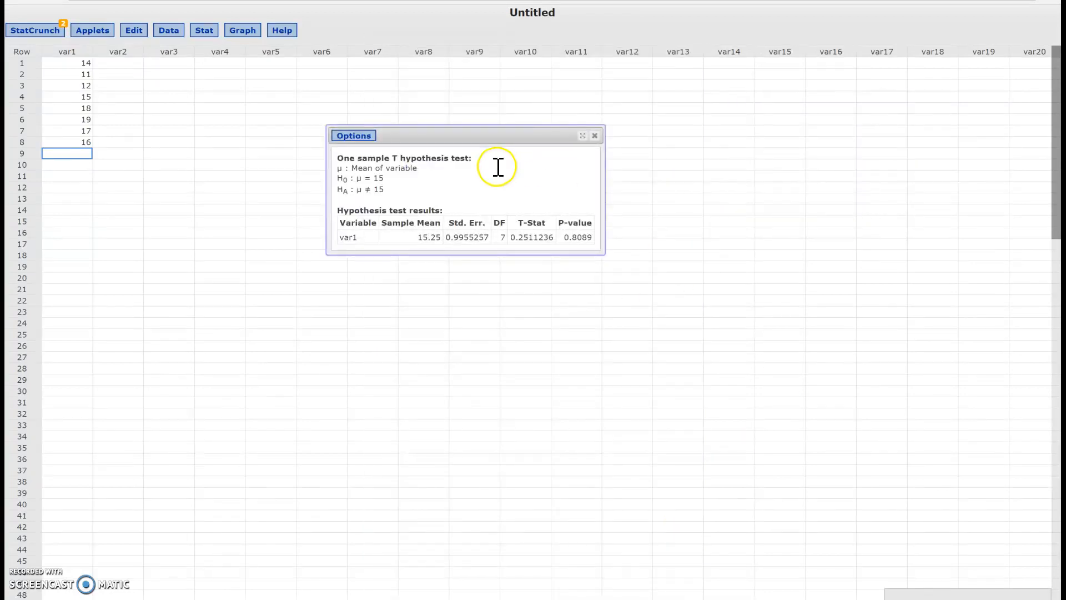
pyautogui.click(594, 136)
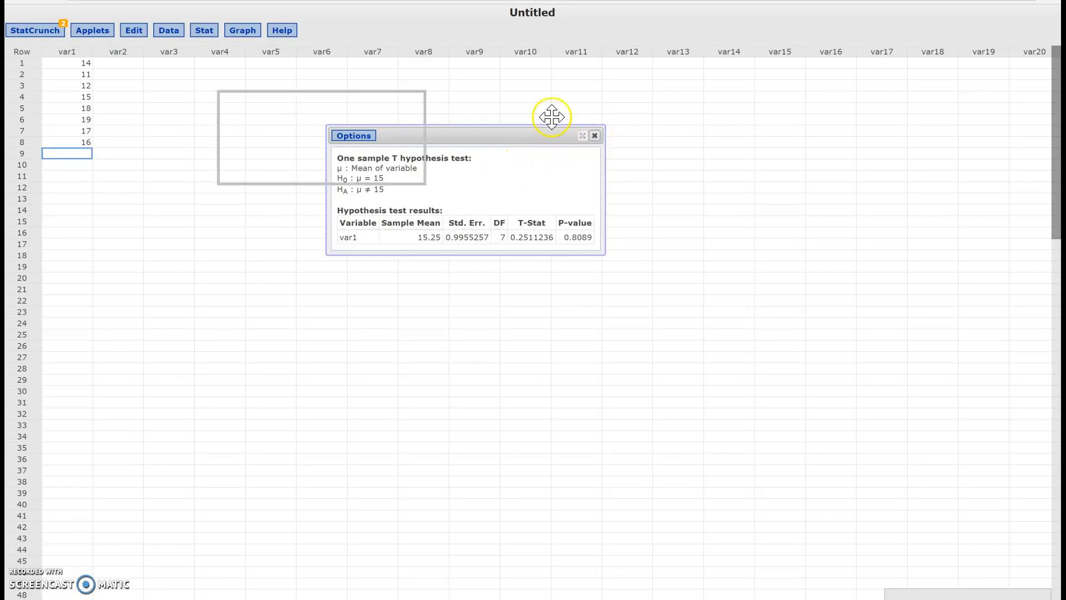
pyautogui.click(209, 36)
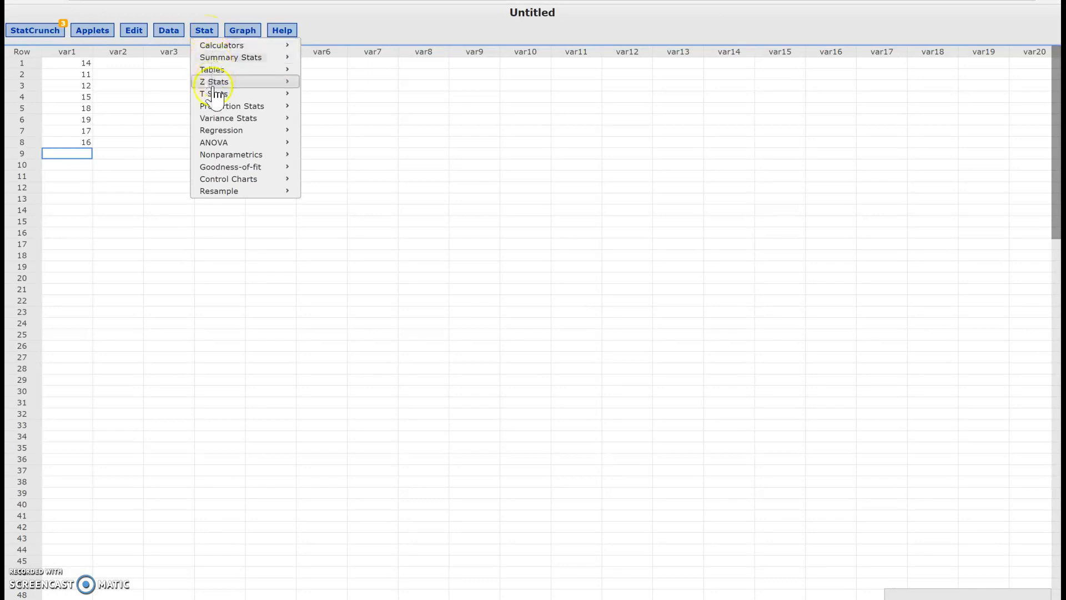
pyautogui.moveTo(229, 107)
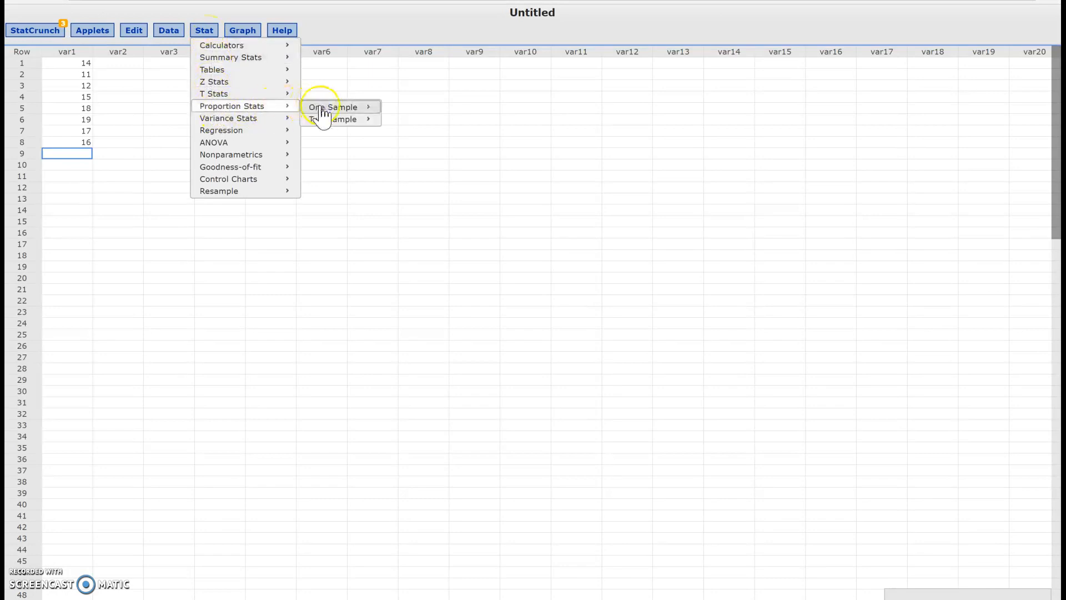
pyautogui.moveTo(352, 122)
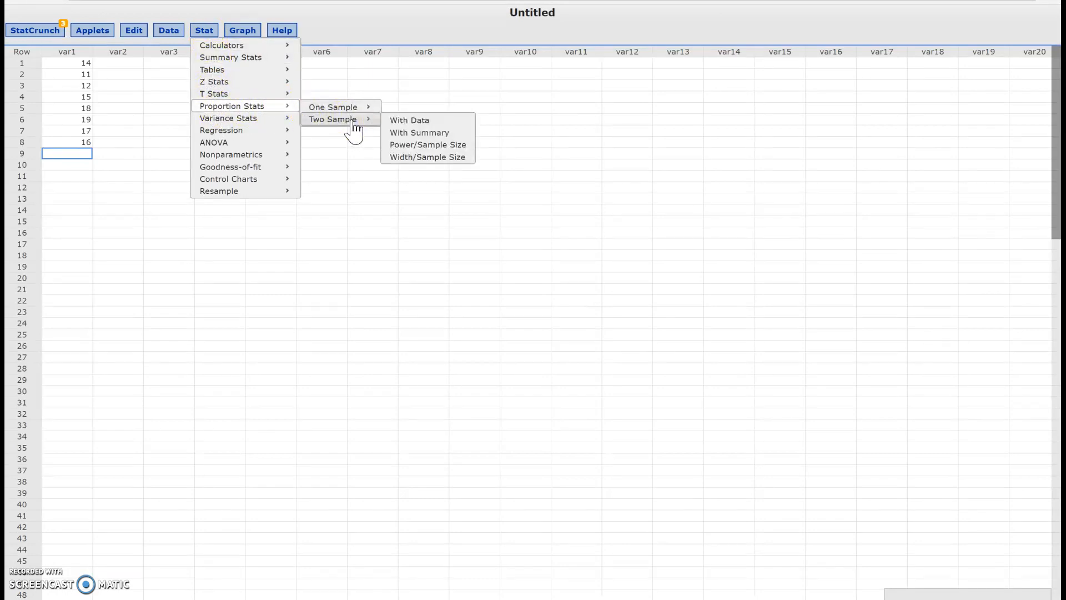
pyautogui.click(256, 109)
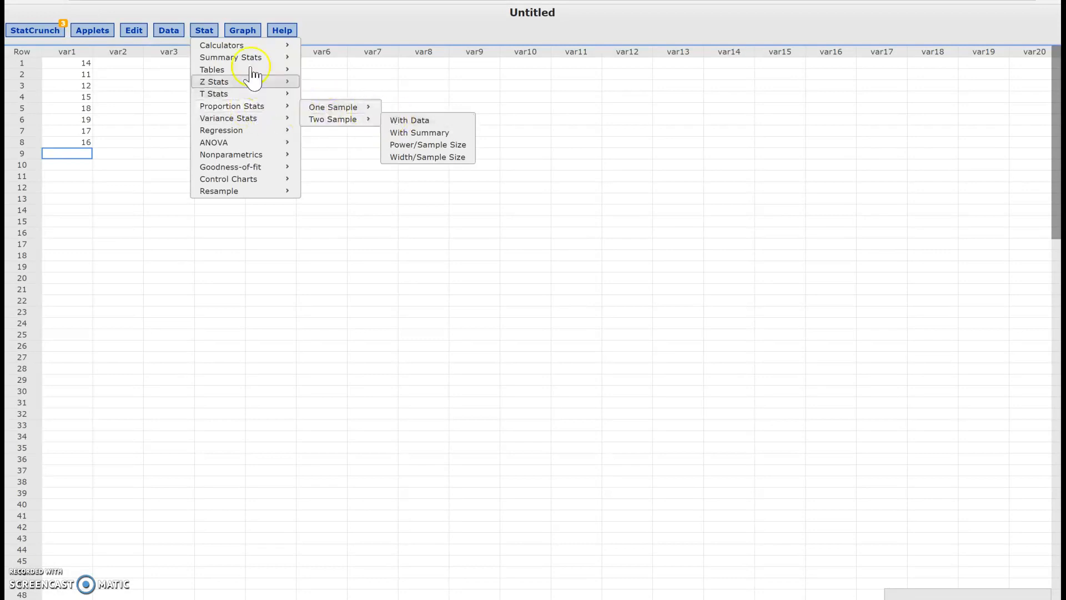
pyautogui.moveTo(225, 123)
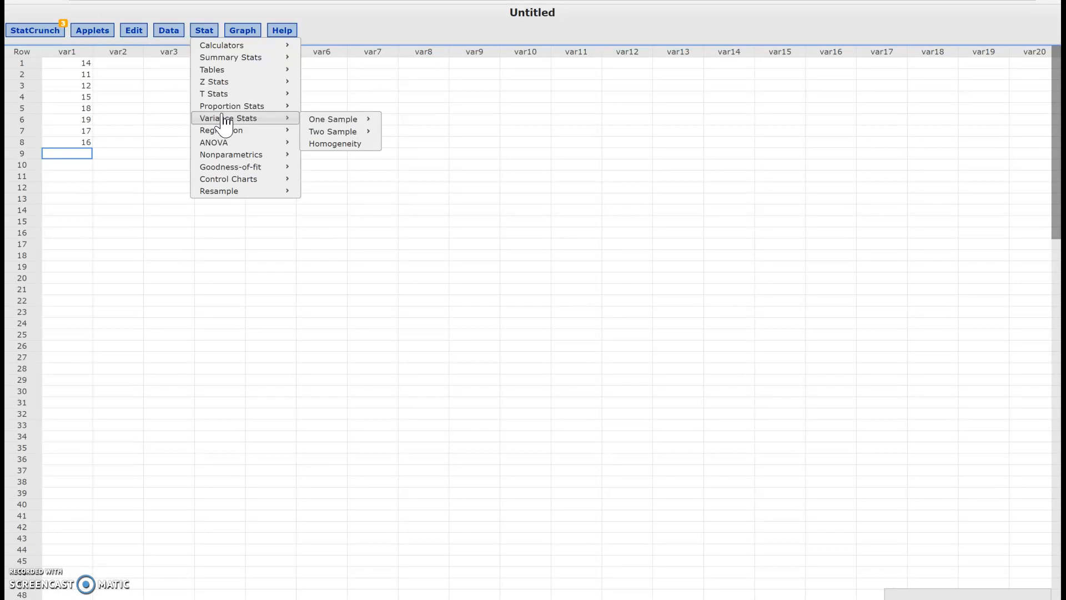
pyautogui.click(260, 107)
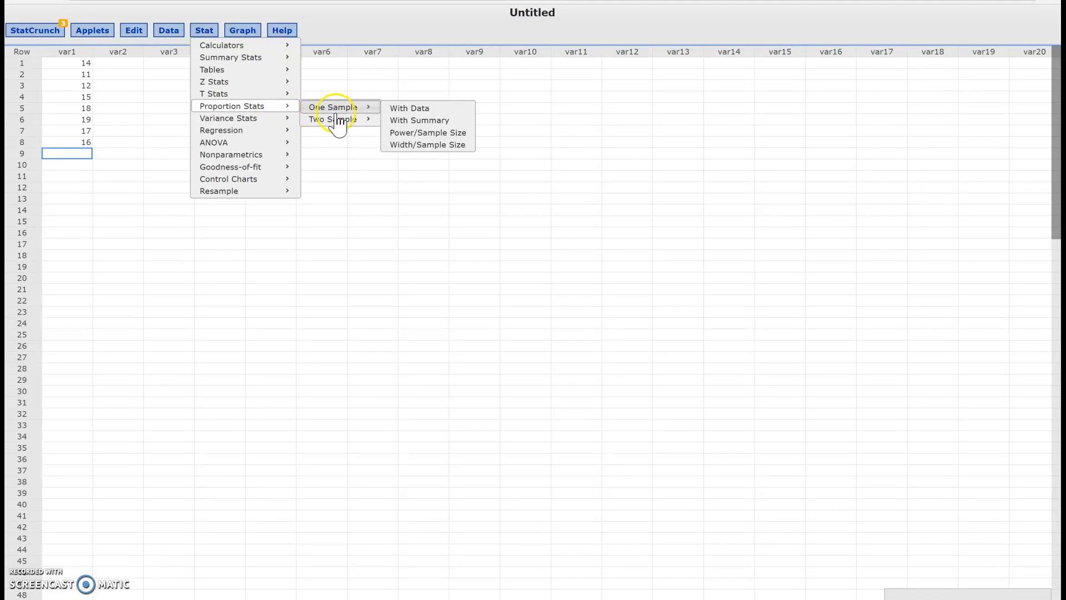
pyautogui.moveTo(343, 126)
pyautogui.moveTo(350, 107)
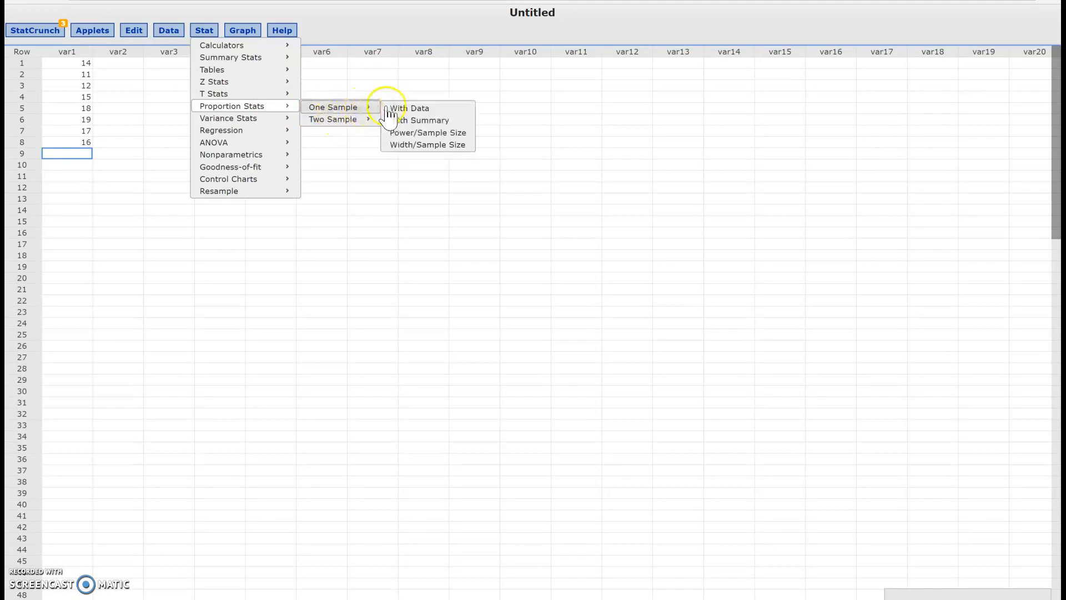
pyautogui.click(415, 121)
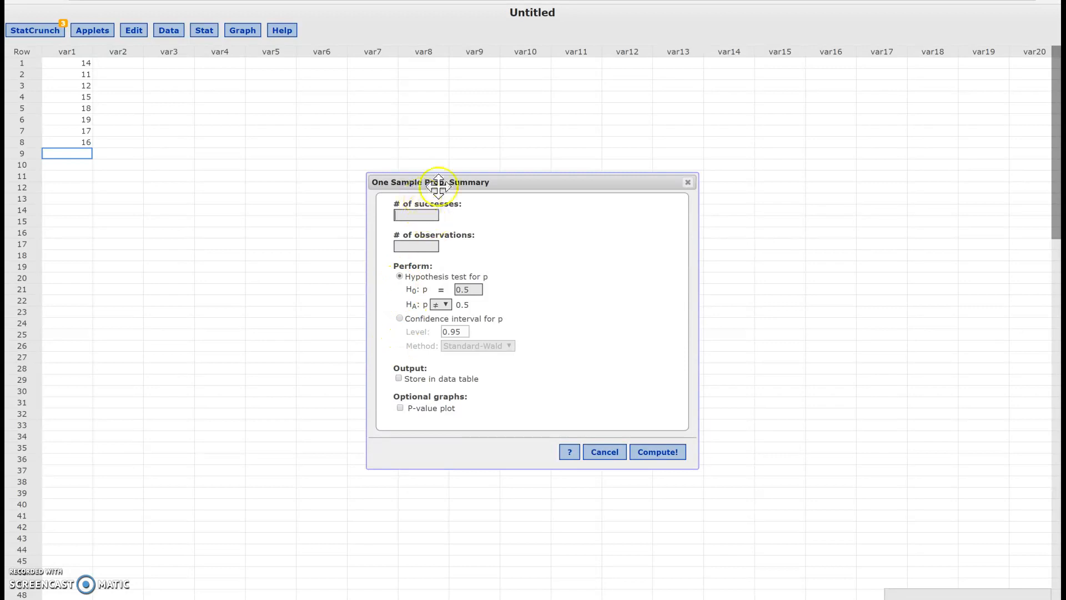
pyautogui.click(601, 456)
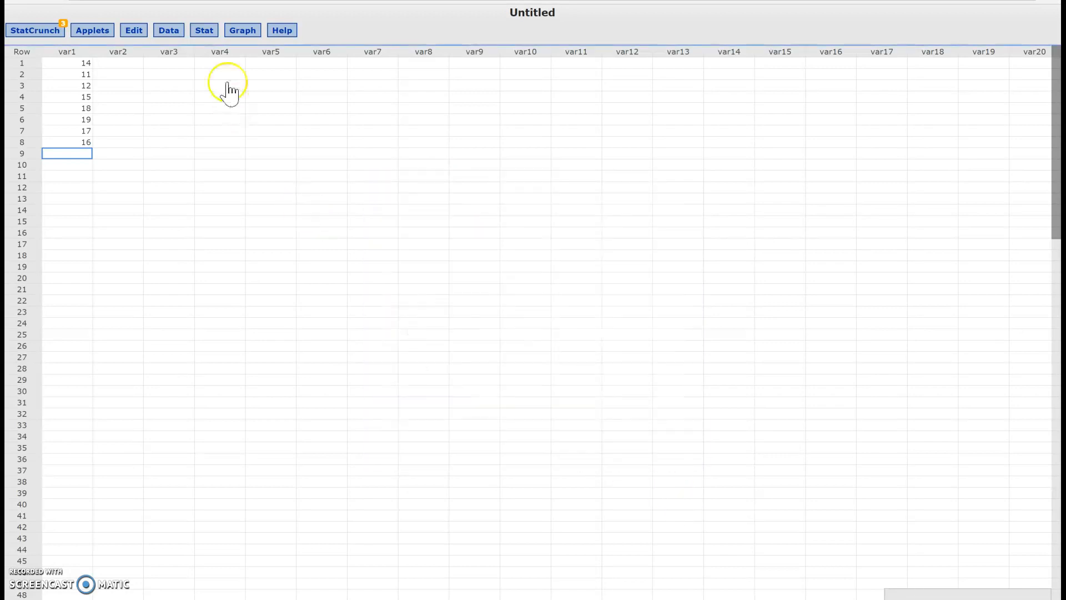
# Step: Start a one-sample T analysis from summary values
pyautogui.click(204, 30)
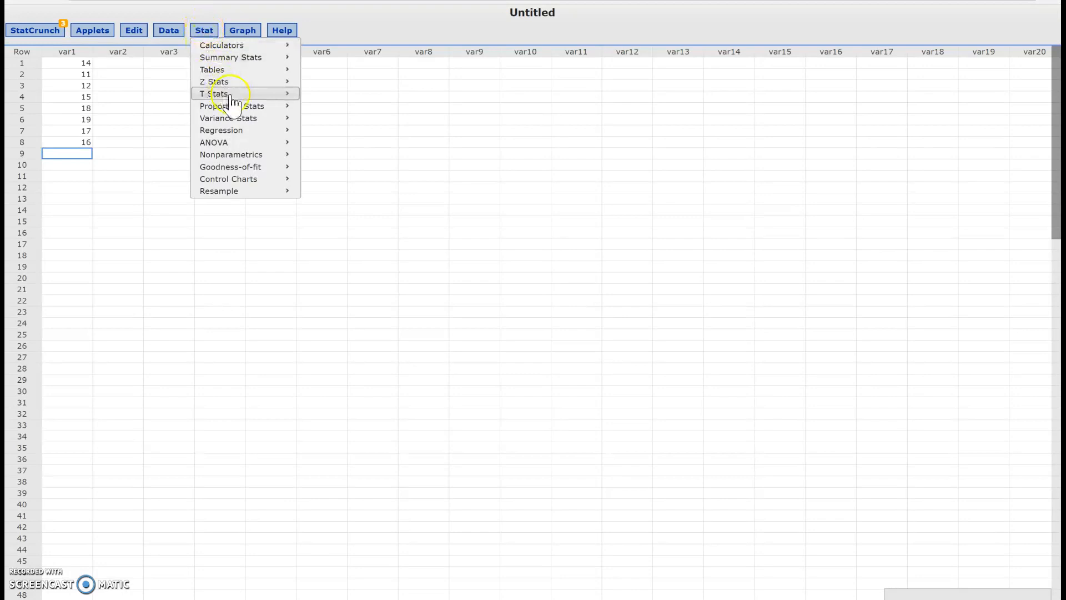
pyautogui.moveTo(233, 100)
pyautogui.moveTo(319, 103)
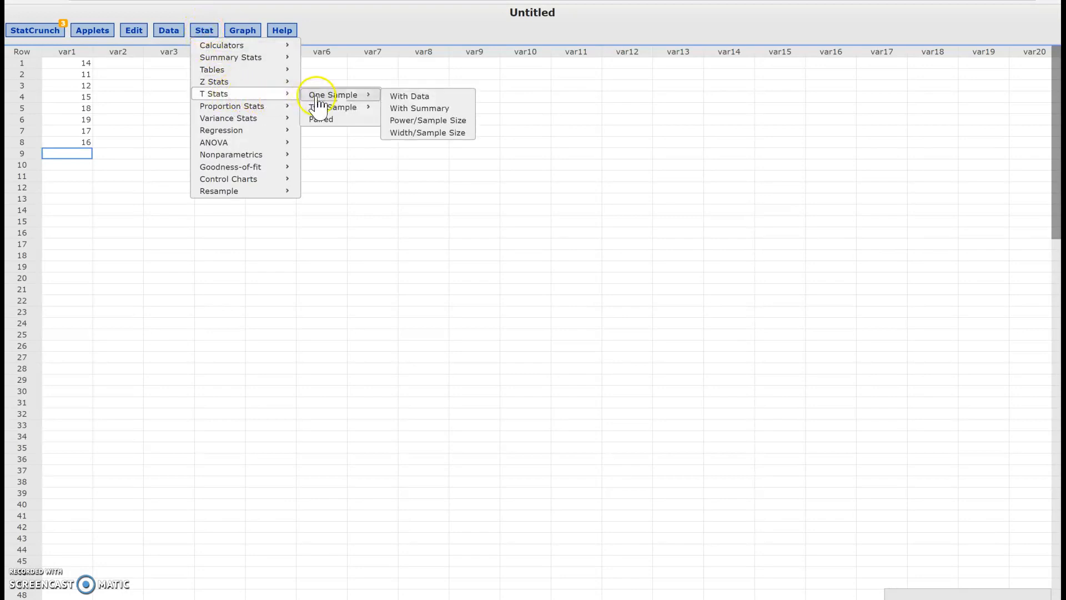
pyautogui.click(426, 111)
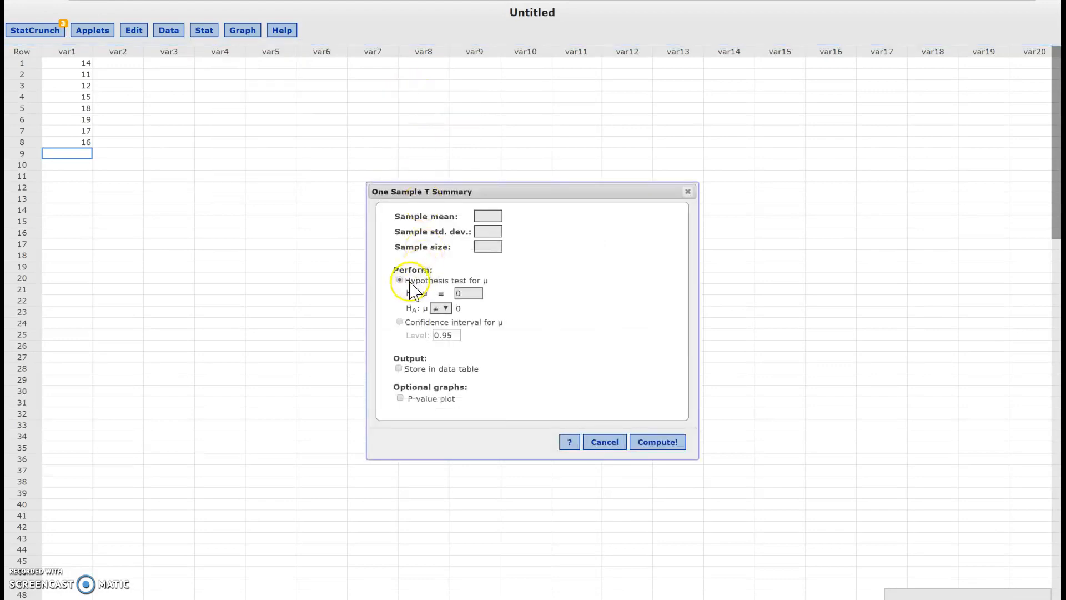